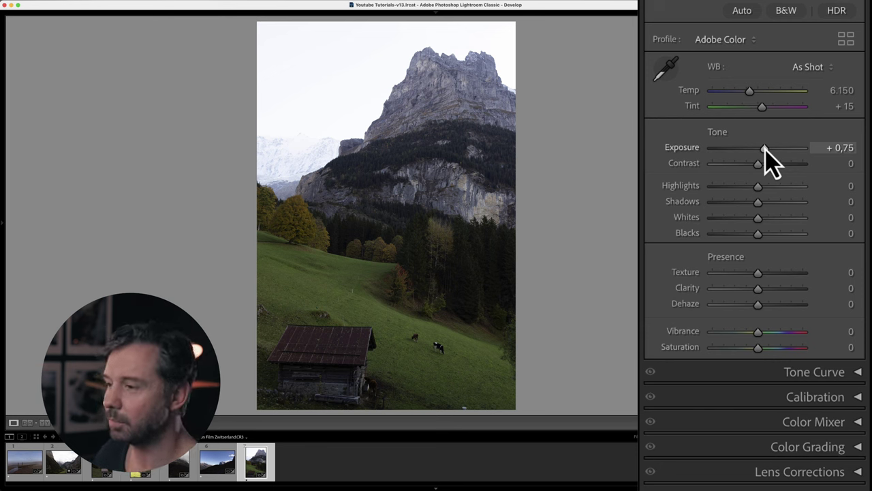
Scroll down the Develop panels of the meadow photo, now at +0.75 exposure
scroll(770, 162, "down", 4)
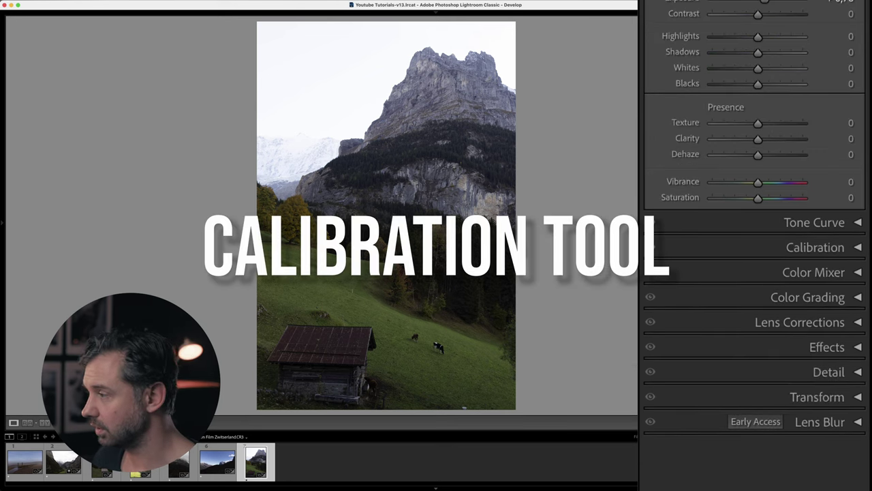
Expand Calibration, move Basic lower in the custom panel order, and save it
left_click(856, 250)
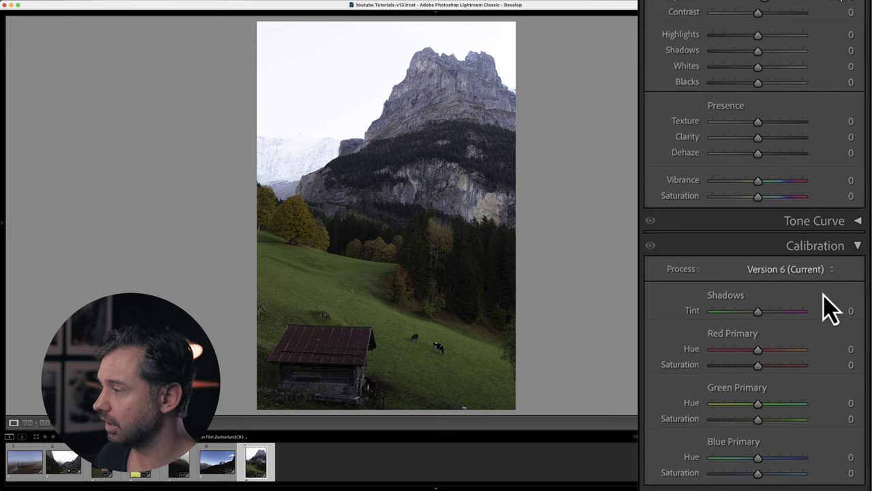
scroll(828, 300, "down", 2)
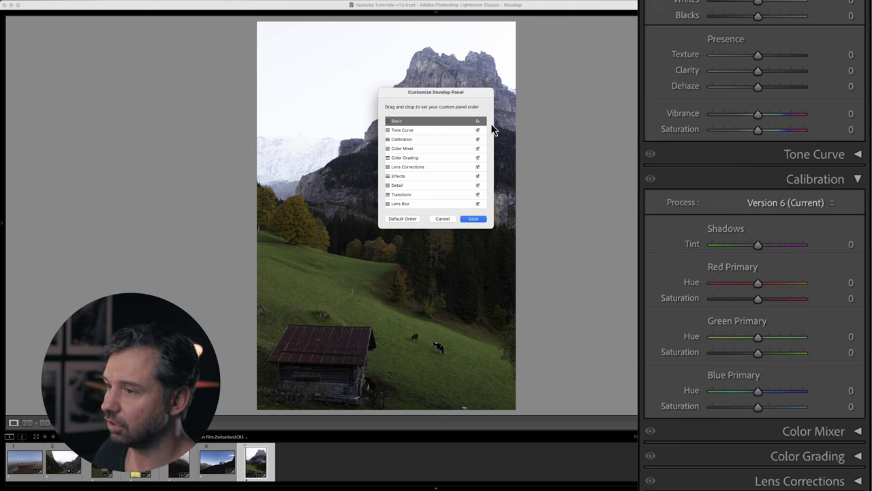
left_click_drag(407, 125, 389, 120)
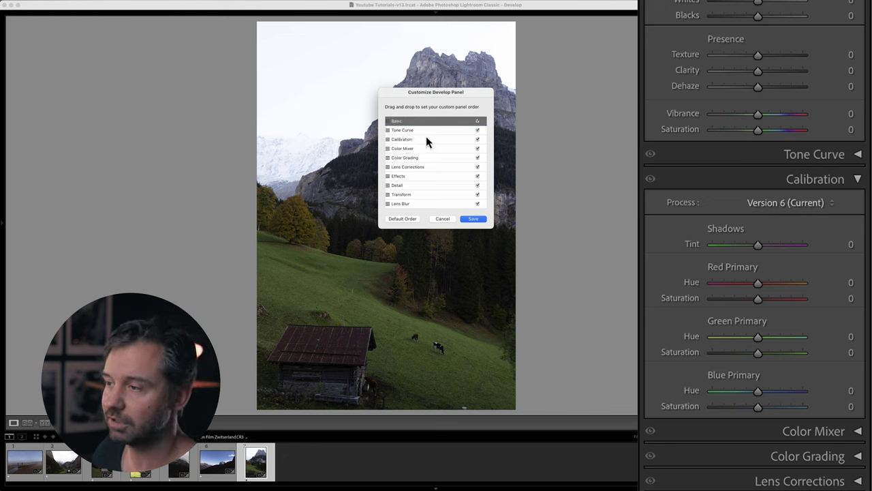
left_click(472, 220)
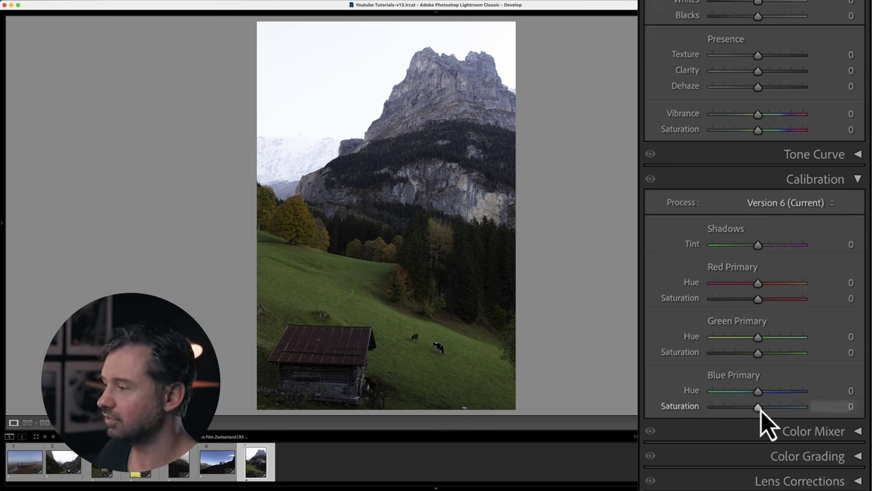
Set Blue Primary +100 saturation, -54 hue; Green -100/+67; Red -85/+71
left_click_drag(762, 408, 803, 406)
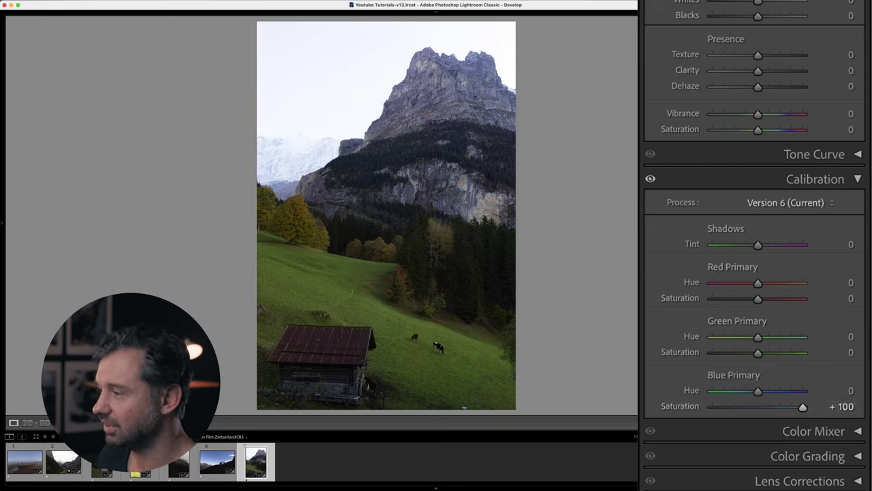
left_click_drag(758, 391, 735, 398)
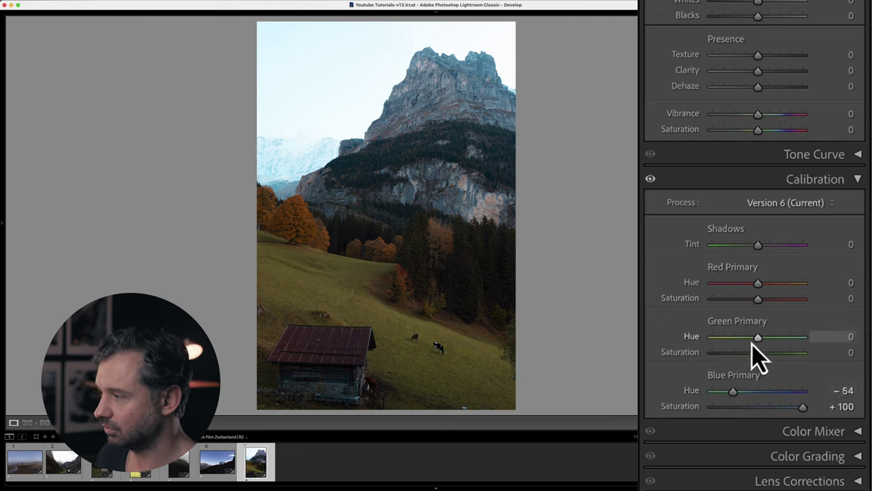
left_click_drag(759, 352, 675, 337)
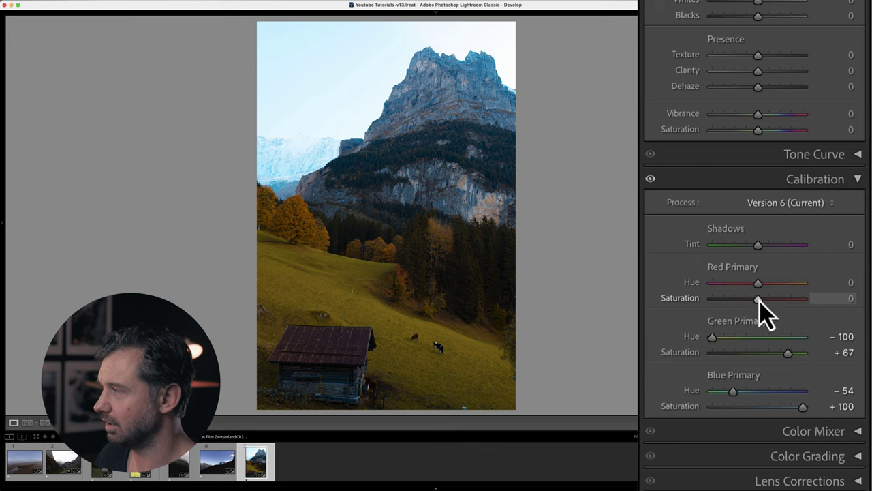
left_click_drag(759, 299, 720, 285)
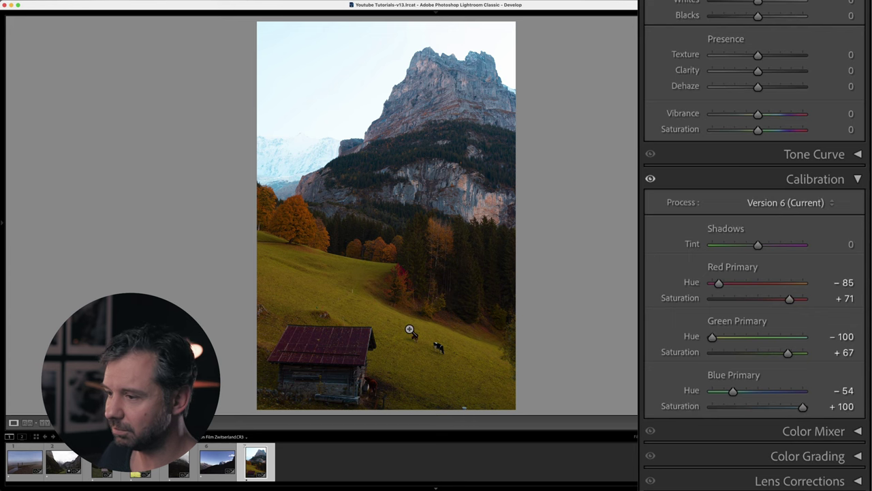
Compare the meadow edit before/after, copy its develop settings, and open the cloudy mountain photo
left_click(44, 423)
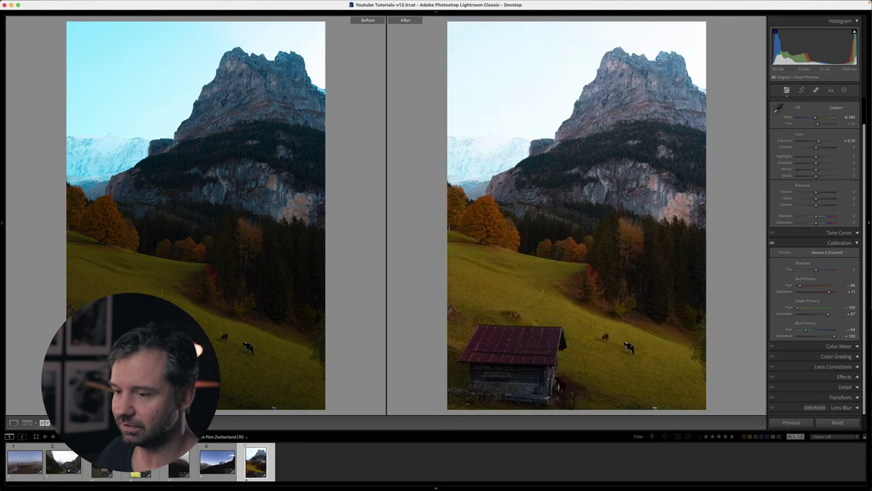
left_click(14, 423)
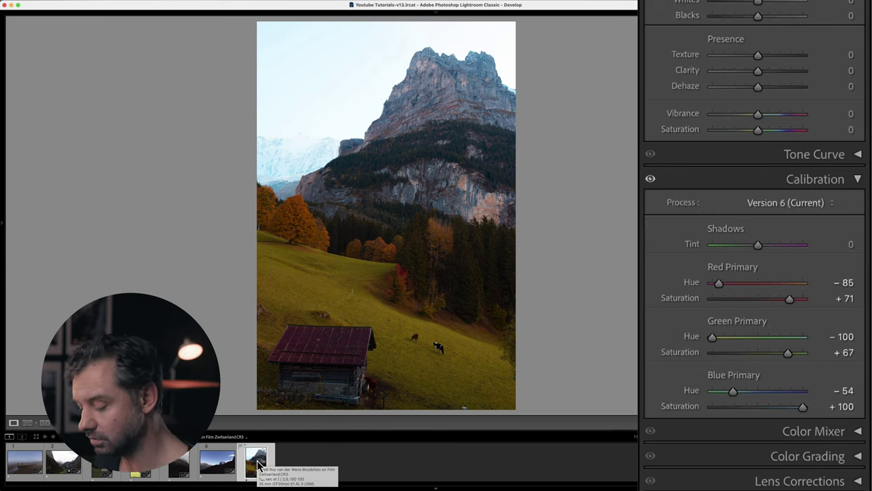
key("super+shift+c")
key("Return")
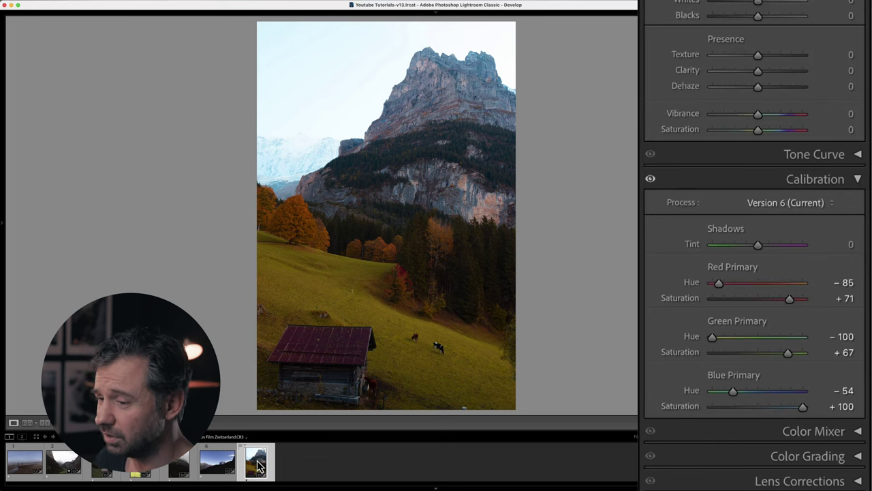
left_click(212, 466)
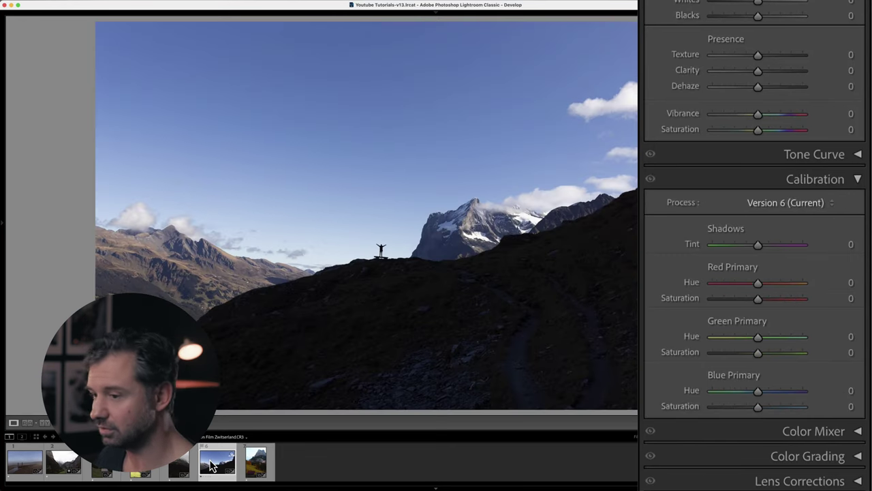
left_click(183, 466)
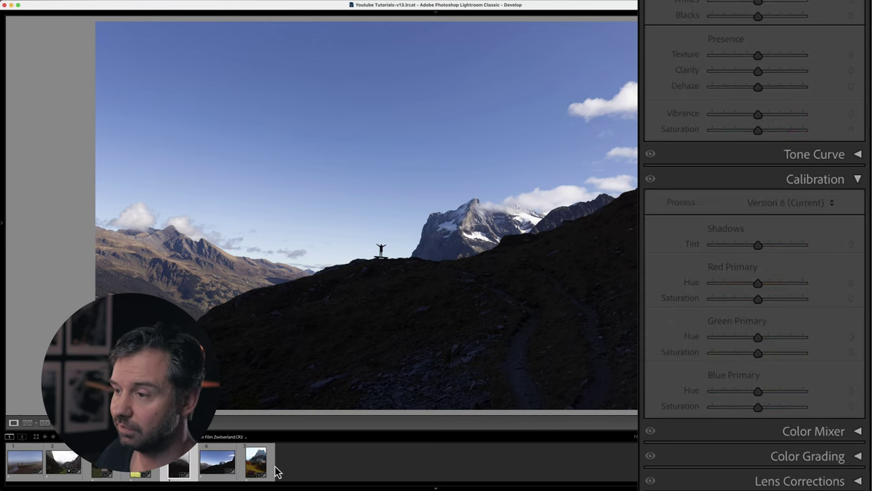
Raise the cloudy photo's exposure to +2,25, tweak Temp, and view the silhouette photo side by side
scroll(755, 273, "up", 5)
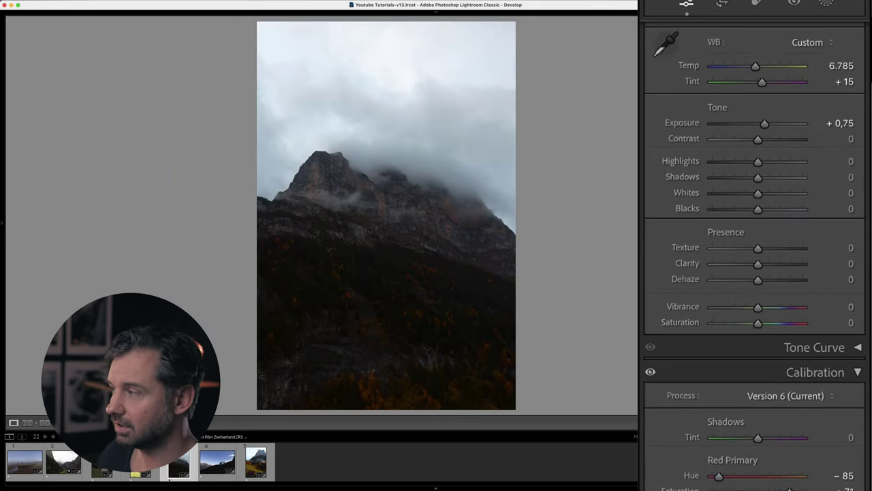
left_click_drag(764, 124, 781, 130)
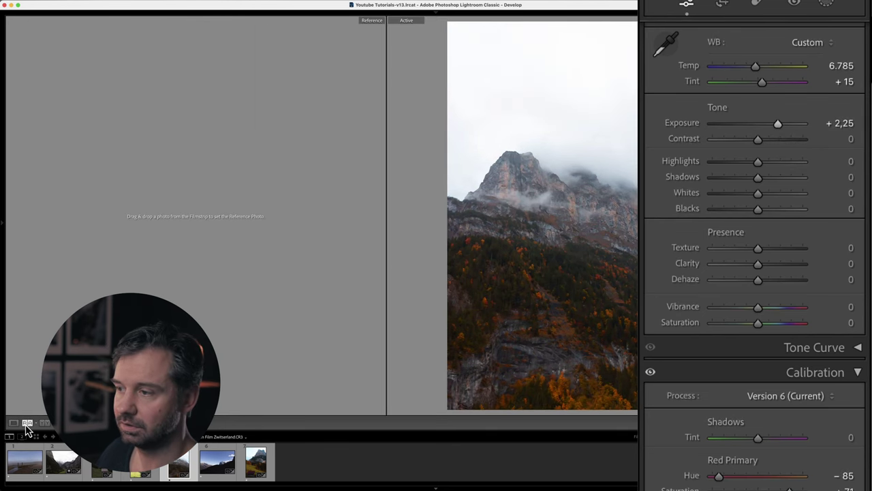
left_click(44, 424)
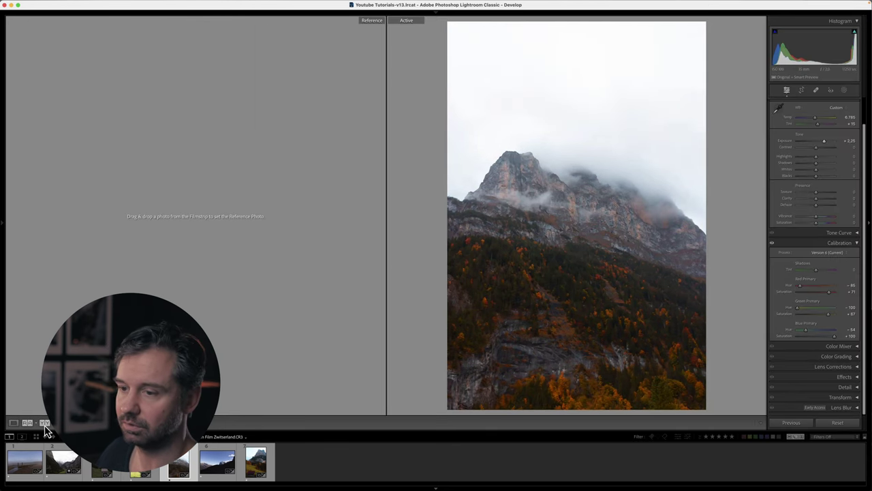
left_click(45, 426)
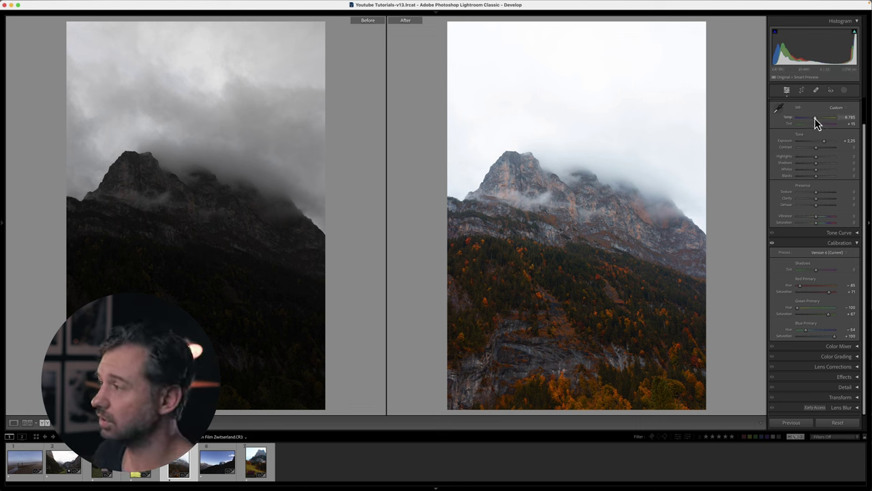
left_click_drag(817, 122, 815, 122)
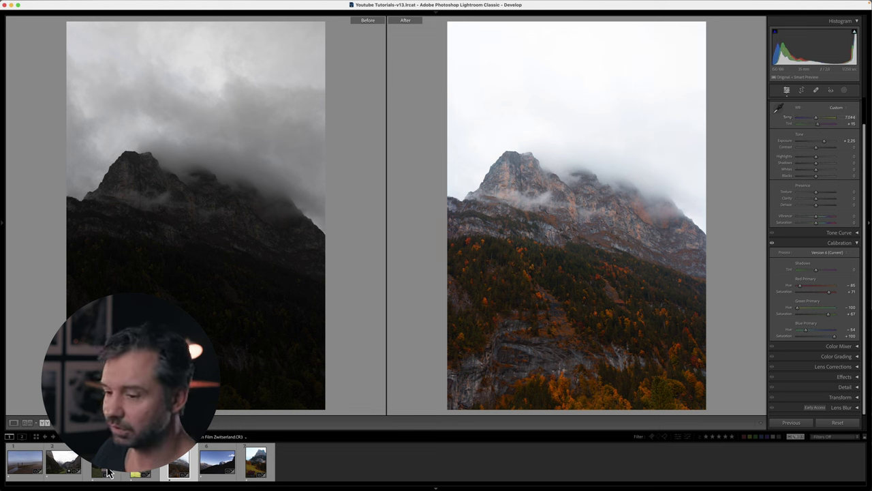
left_click(219, 460)
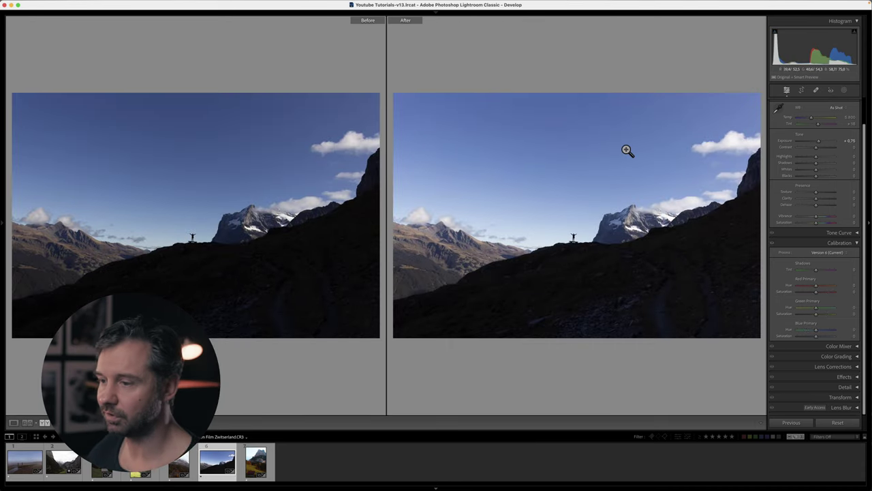
Return to single view, warm the white balance, and push Blue Primary saturation to +100
left_click(13, 422)
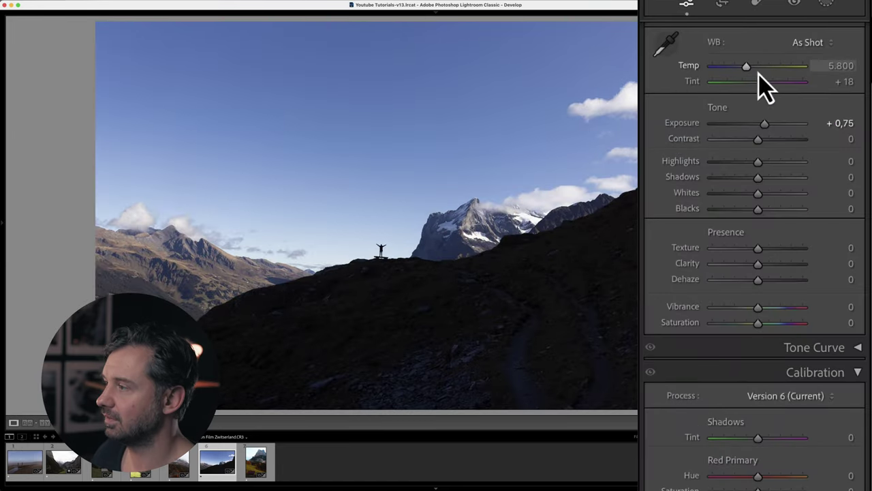
left_click_drag(747, 66, 770, 68)
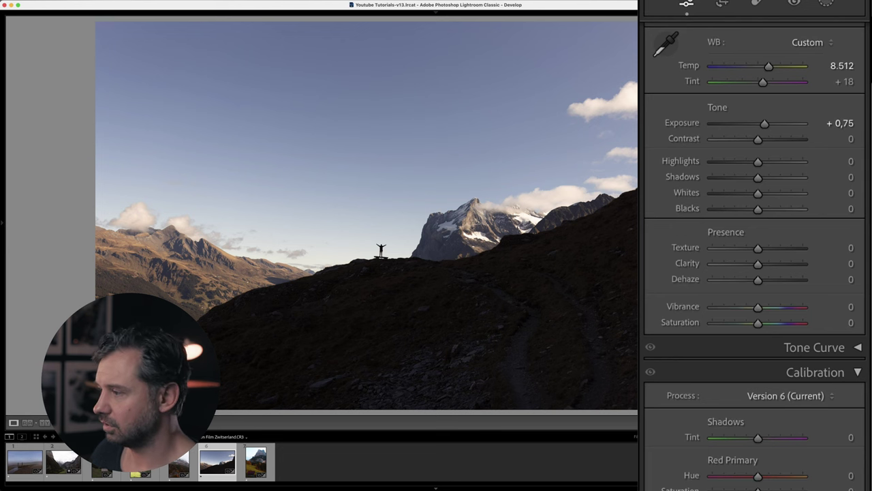
scroll(757, 409, "down", 5)
left_click_drag(756, 408, 863, 415)
left_click(848, 389)
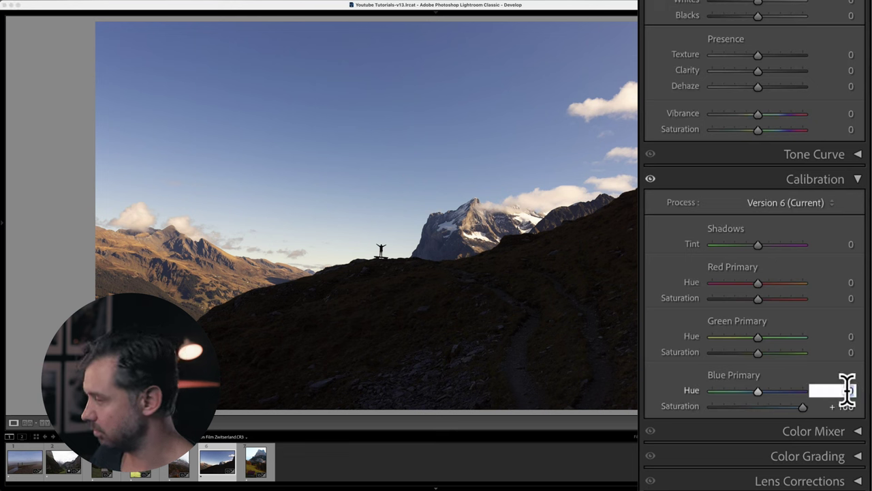
key("Return")
Set Red Primary hue to -86 and boost its saturation
left_click(852, 282)
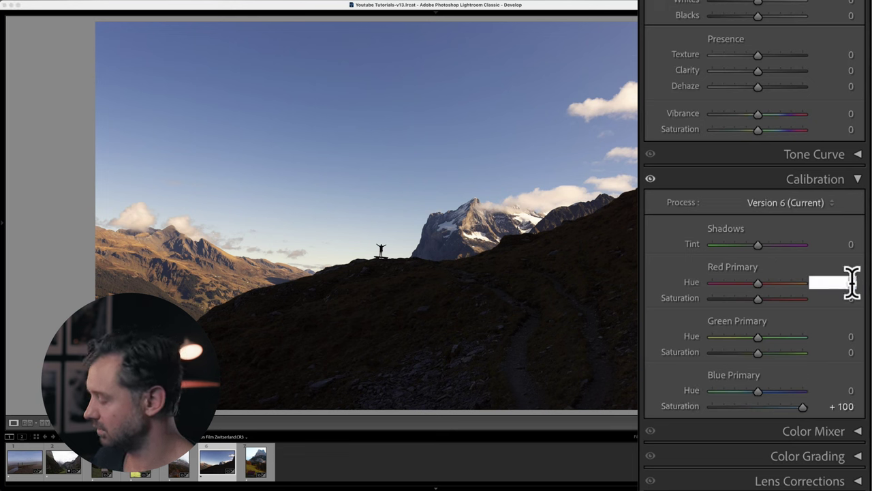
type("-86")
key("Return")
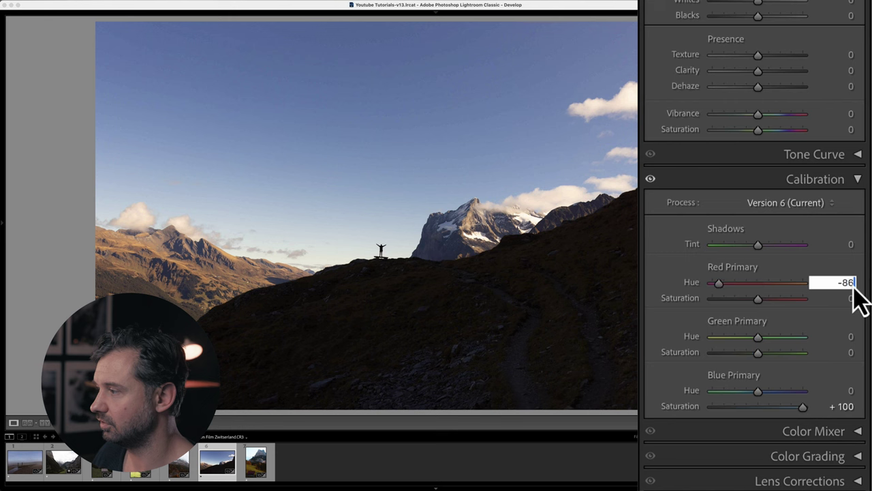
left_click(846, 297)
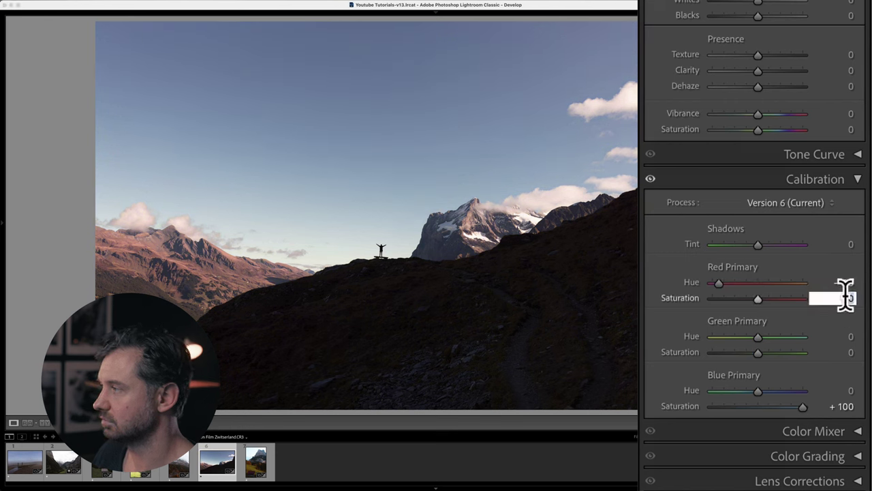
type("65")
key("Return")
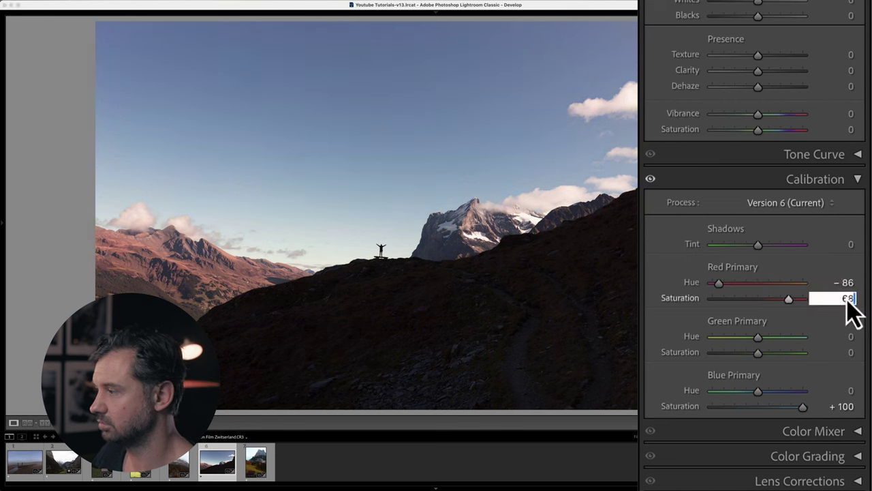
Set Green Primary hue -100, saturation +67, and Blue Primary hue -54
left_click(848, 335)
type("-100")
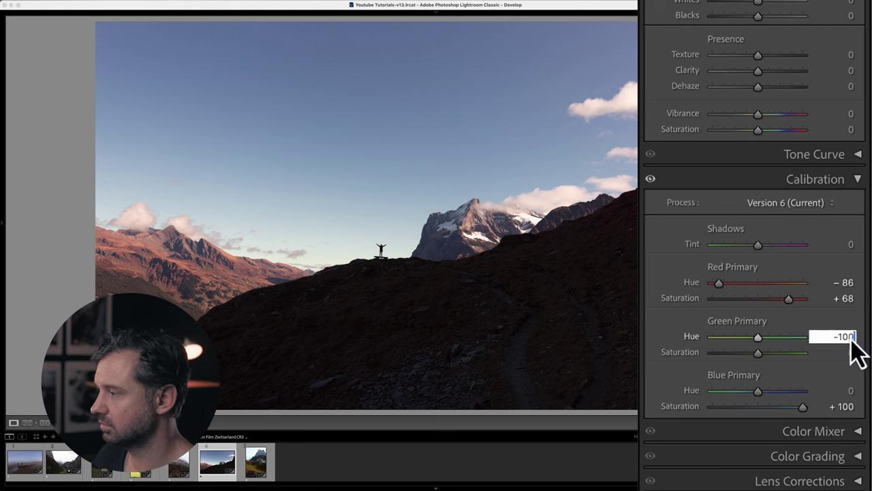
key("Return")
left_click(845, 347)
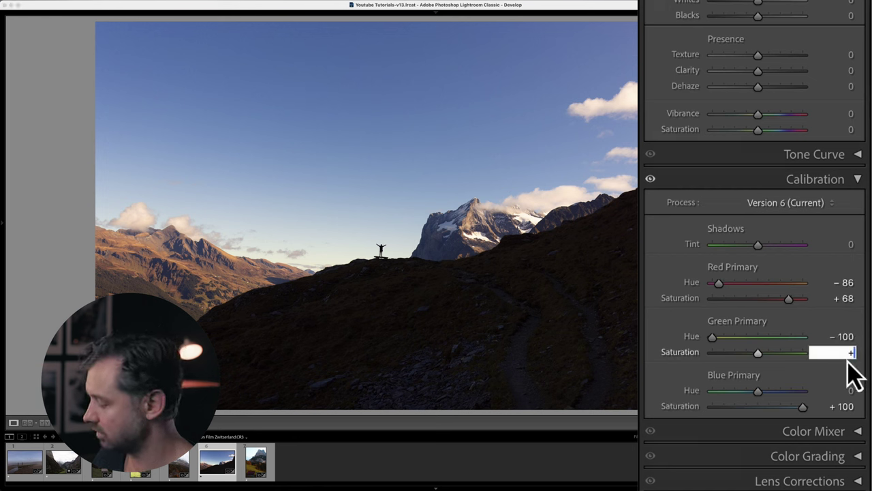
type("+67")
key("Return")
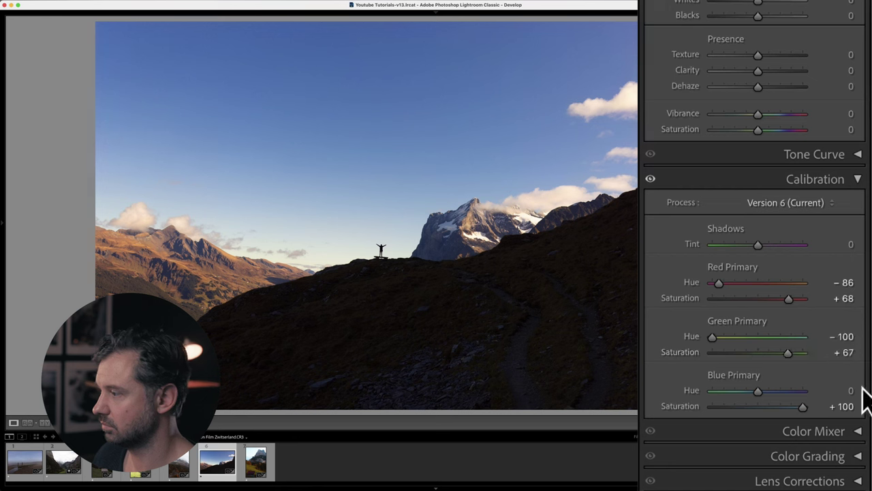
left_click(849, 390)
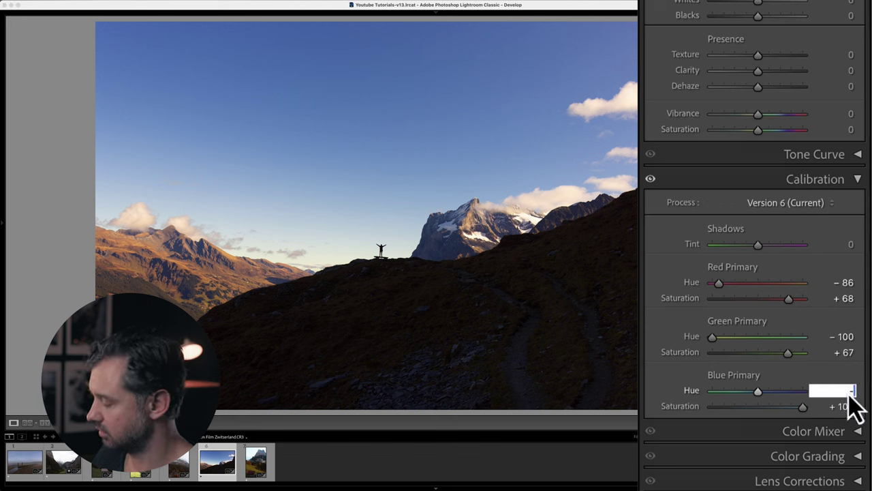
type("-54")
key("Return")
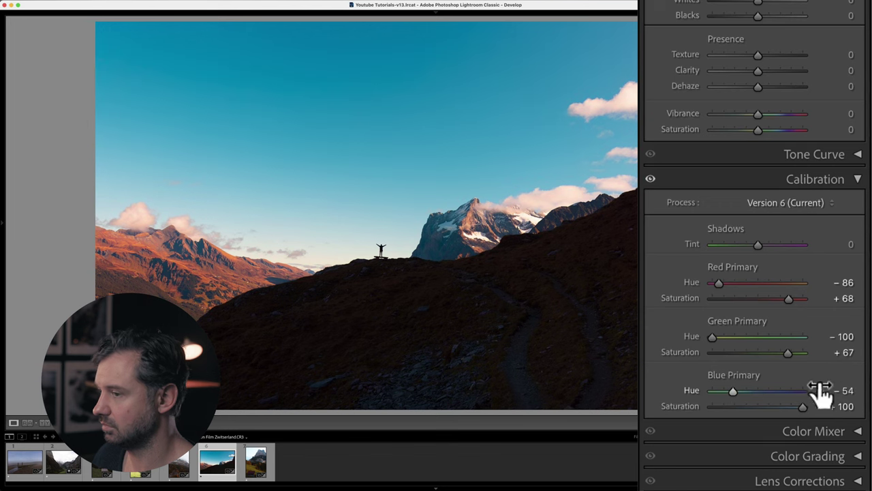
Warm Temp to about 11.392, lift Shadows to +42, and open the vertical hut photo
scroll(790, 116, "up", 5)
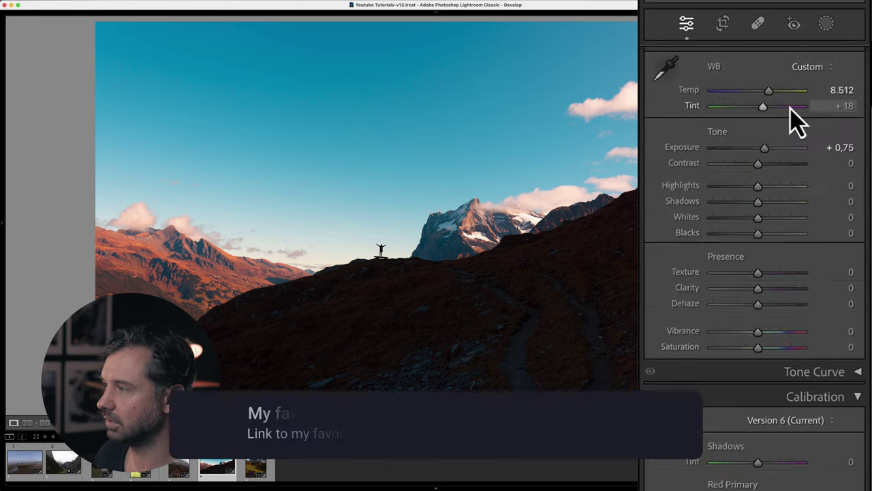
left_click_drag(769, 92, 783, 93)
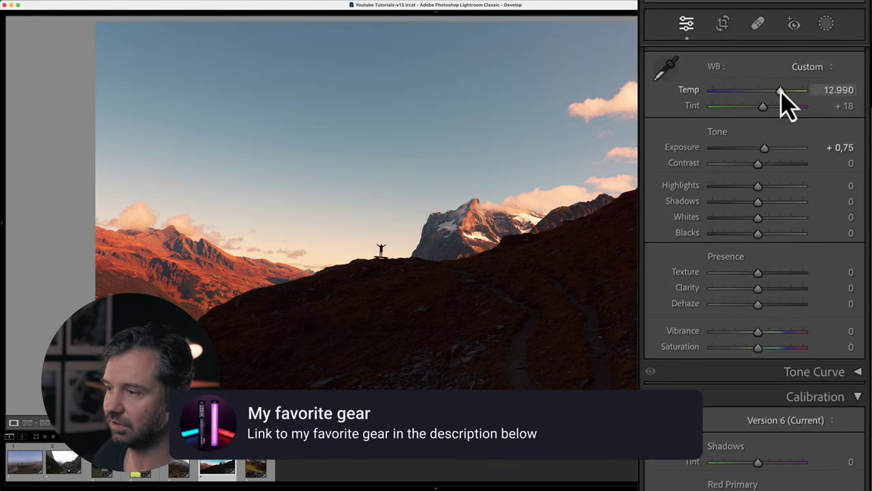
left_click_drag(781, 89, 777, 90)
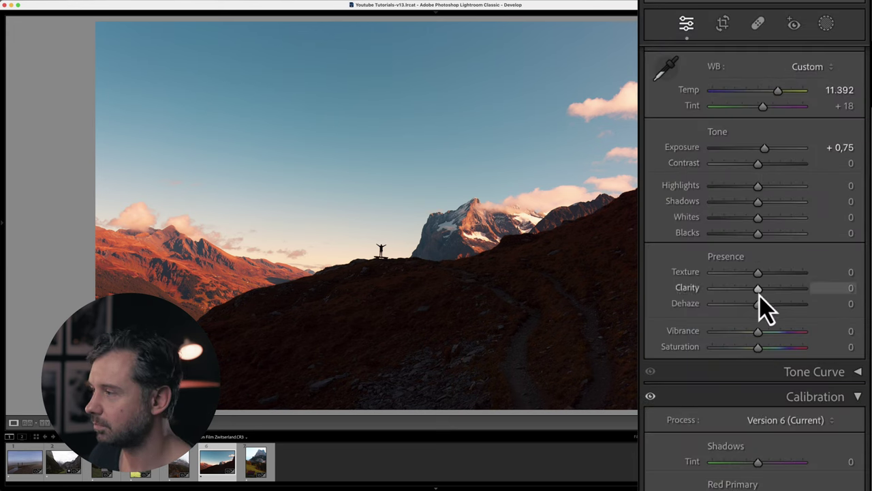
left_click_drag(762, 202, 781, 203)
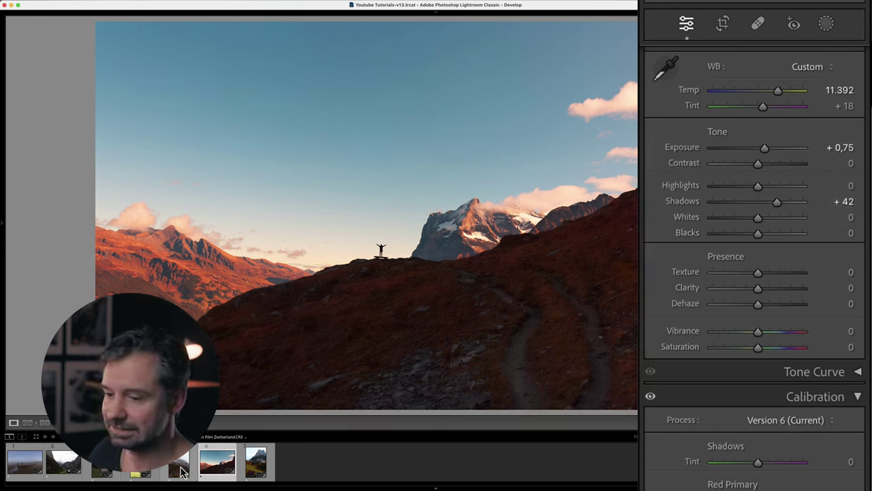
left_click(101, 469)
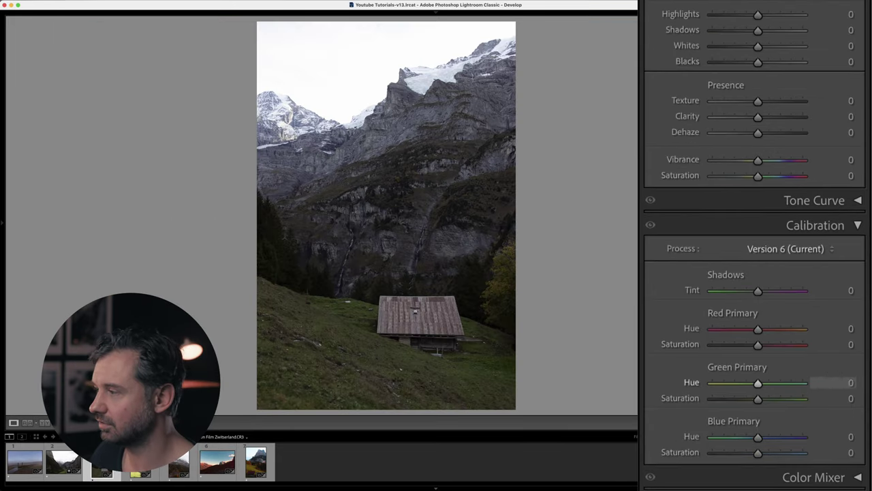
Enter Red Primary hue -77 and saturation +68
left_click(848, 328)
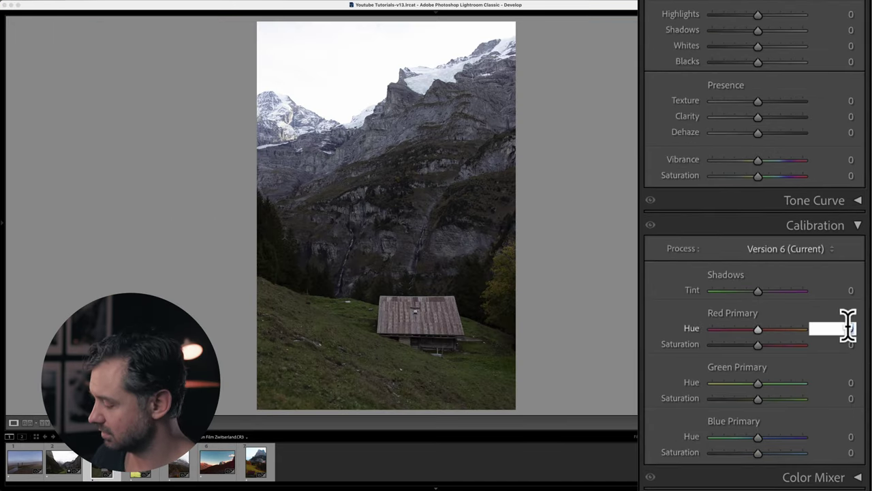
type("-77")
key("Return")
left_click(852, 344)
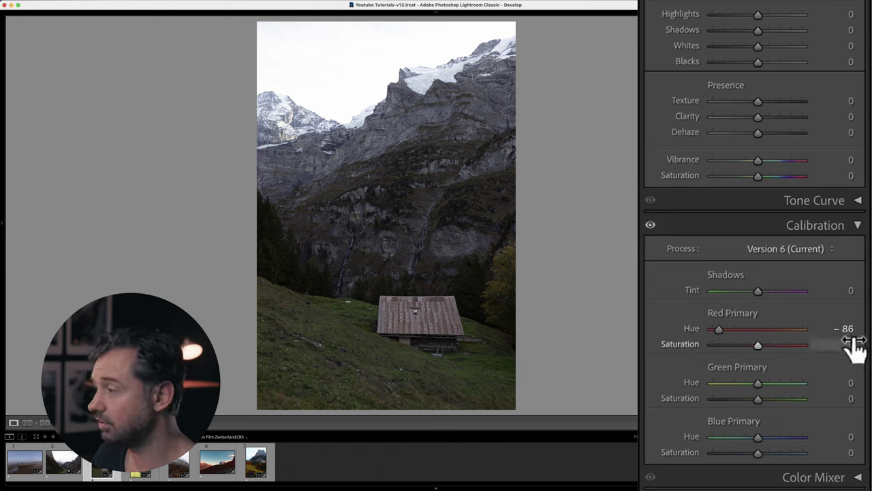
type("68")
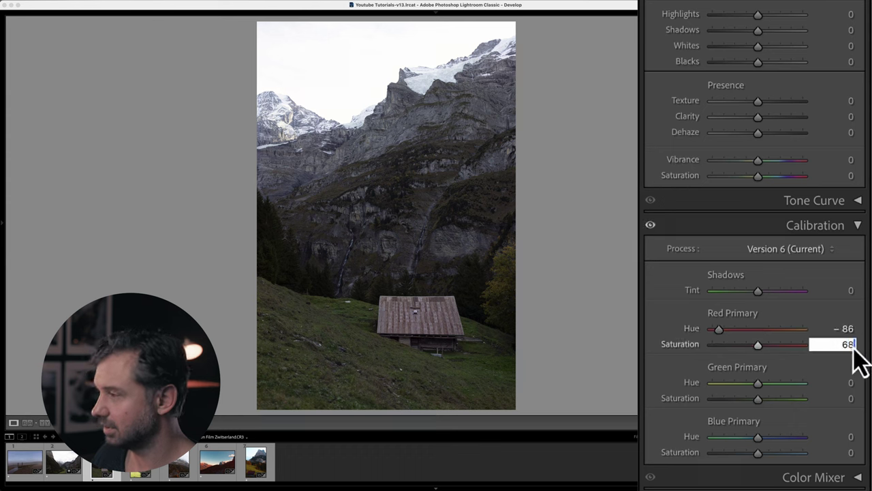
key("Return")
Enter Green Primary hue -100 and saturation +67
left_click(850, 382)
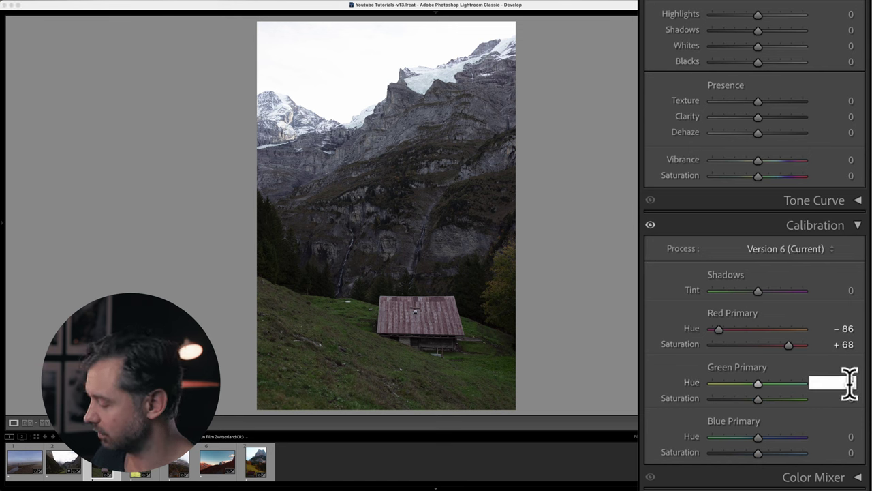
type("-100")
key("Return")
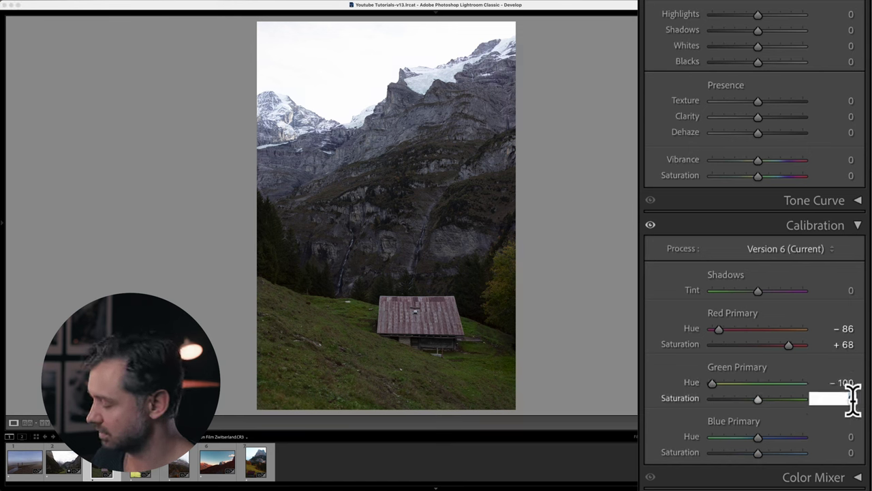
type("67")
key("Return")
Set Blue Primary saturation to 95 and fine-tune its hue toward -68 for teal peaks
left_click(846, 436)
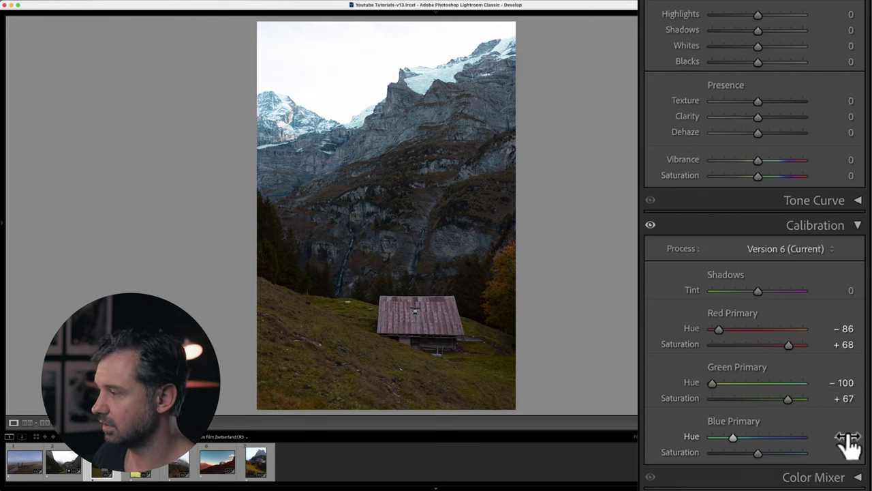
left_click(847, 452)
type("95")
key("Return")
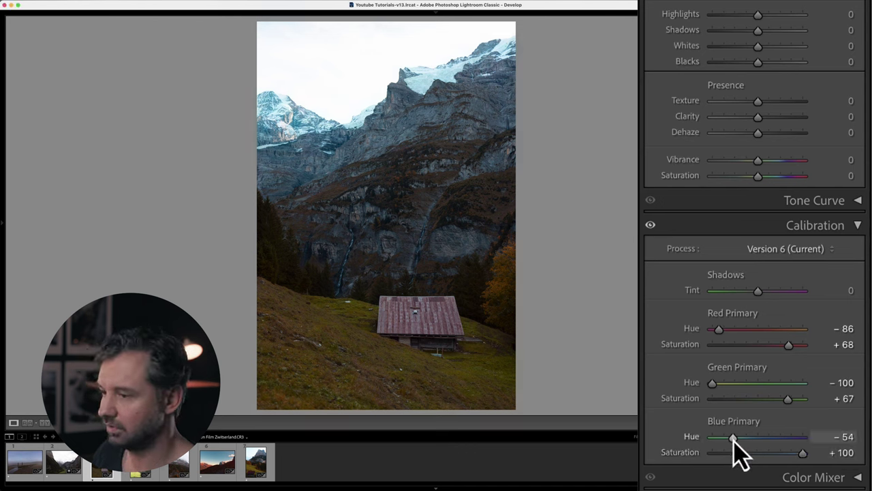
mouse_move(734, 439)
left_mouse_down()
mouse_move(713, 438)
mouse_move(753, 439)
mouse_move(716, 438)
mouse_move(728, 438)
left_mouse_up()
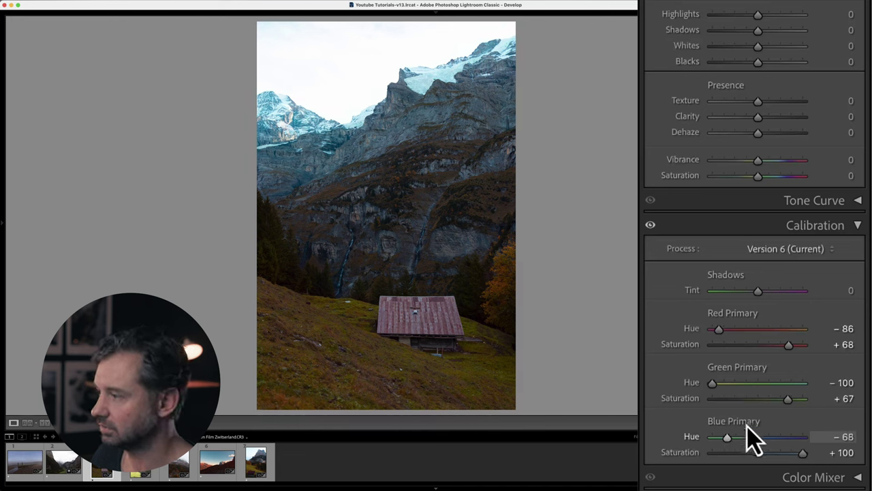
Max Green and Red saturation at +100, push Red hue to -100, and warm Temp slightly
left_click_drag(789, 399, 837, 401)
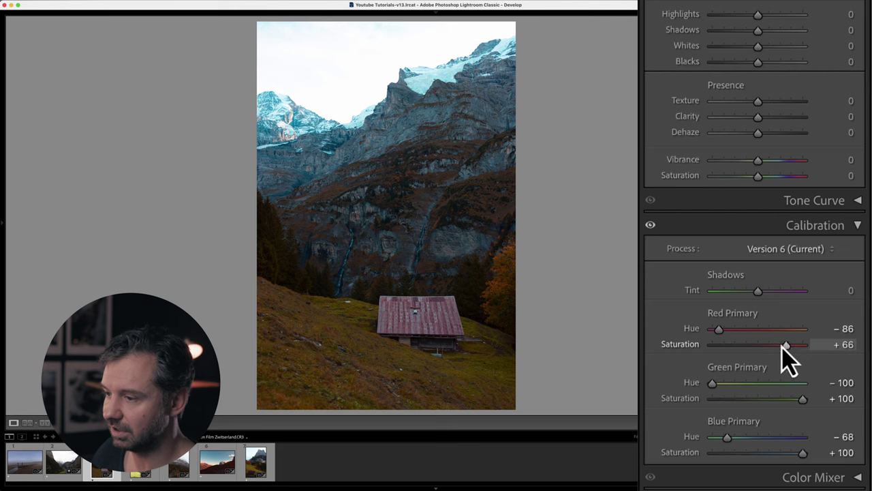
left_click(764, 345)
left_click_drag(779, 347, 834, 349)
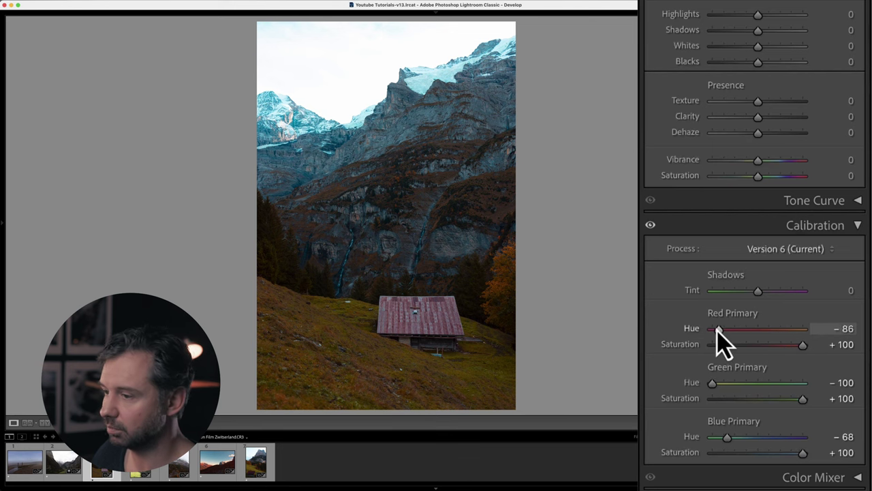
left_click_drag(721, 333, 704, 333)
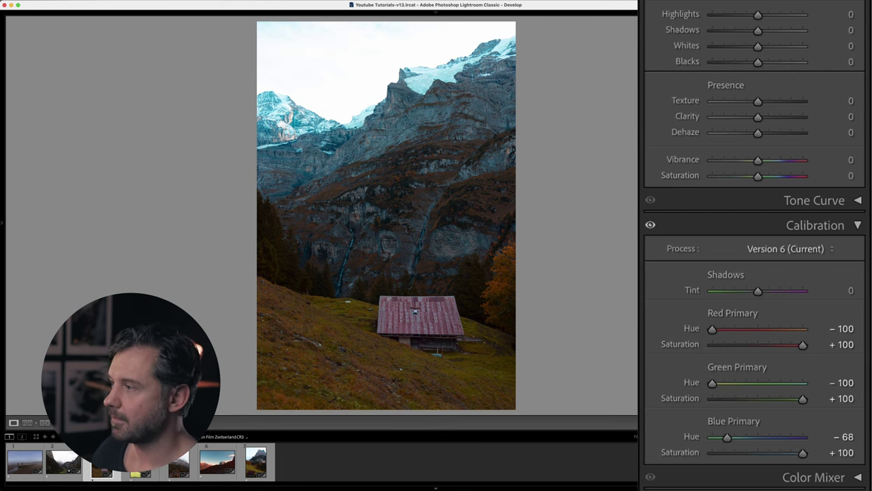
scroll(764, 314, "up", 5)
left_click_drag(754, 67, 762, 82)
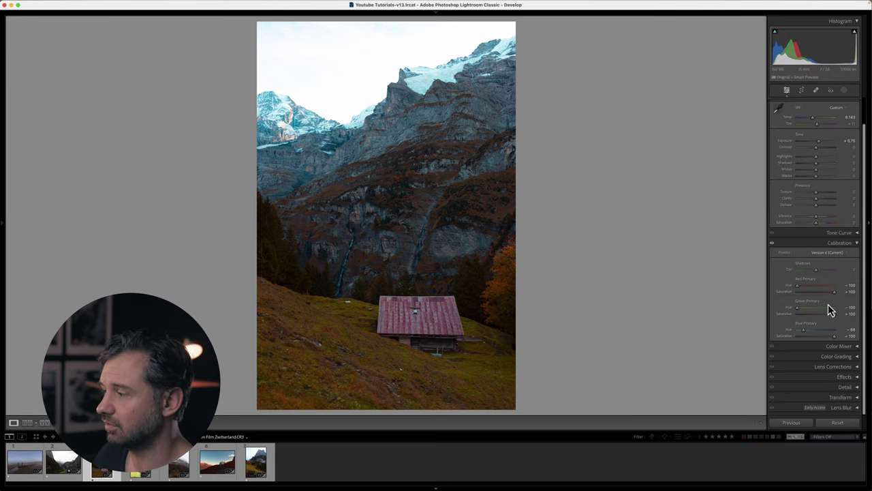
left_click(857, 348)
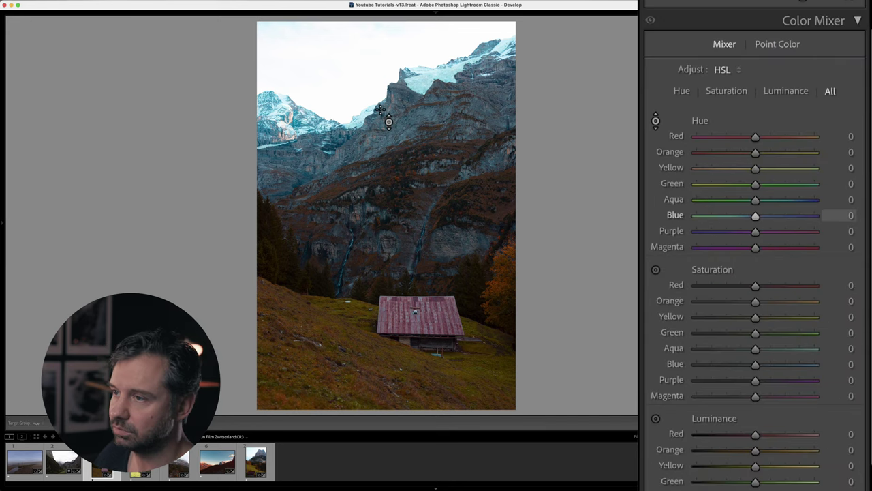
left_click_drag(381, 116, 374, 85)
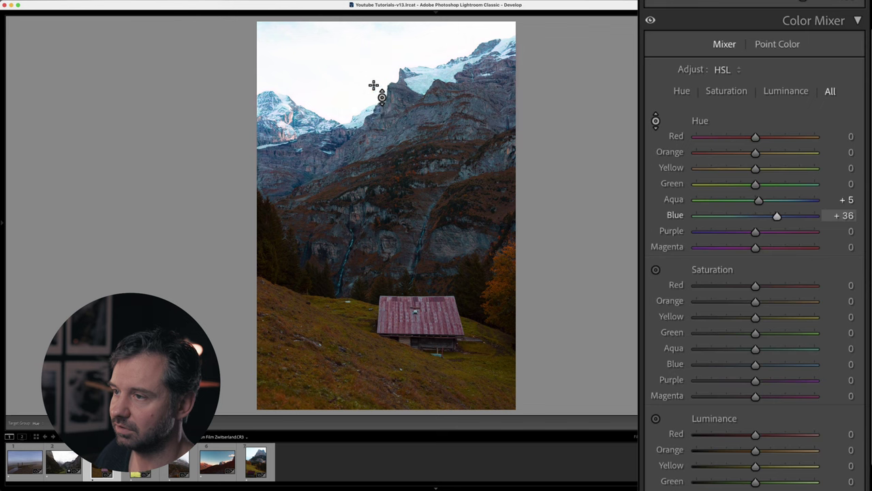
key("super+z")
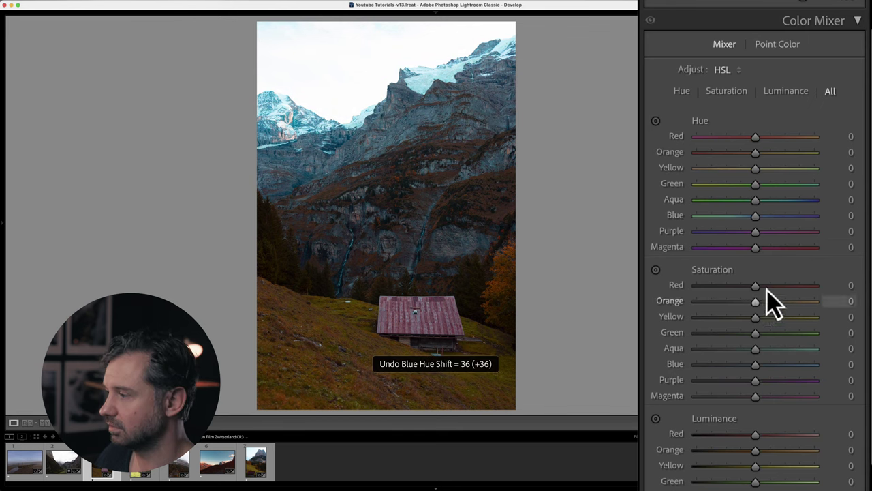
left_click(655, 270)
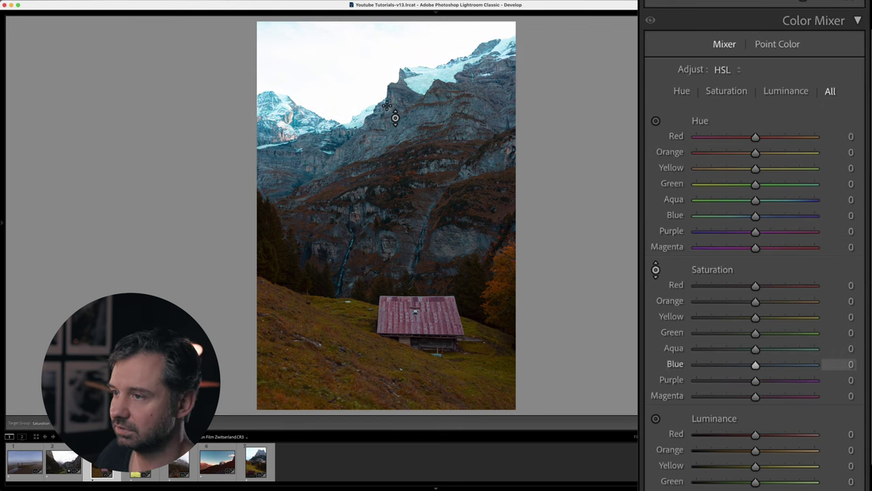
left_click_drag(394, 117, 397, 129)
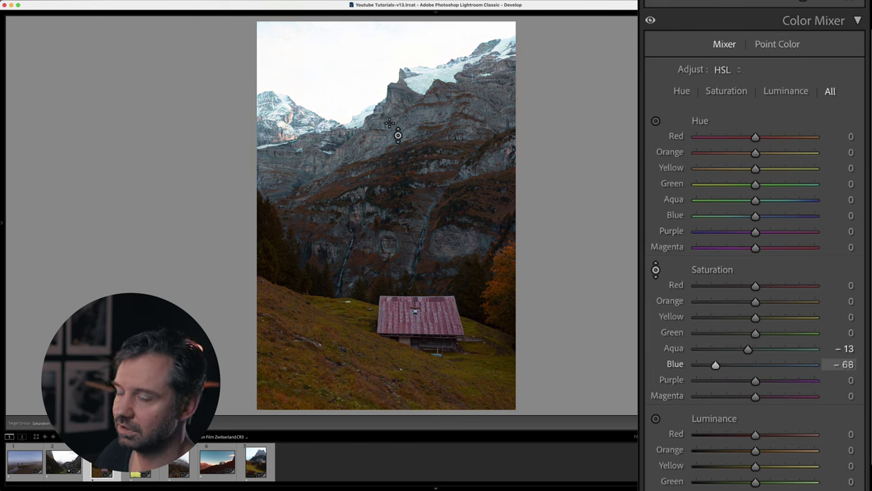
key("super+z")
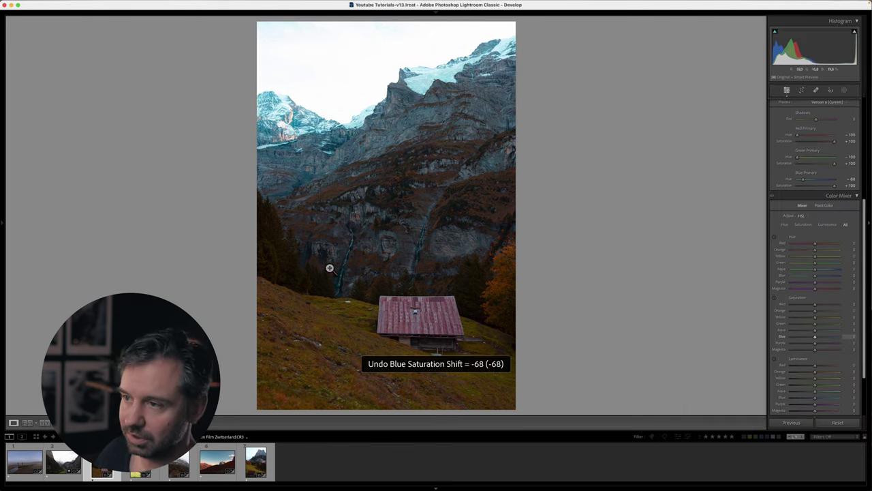
Open the cabin-and-cows photo and dismiss the Copy Settings dialog
left_click(256, 462)
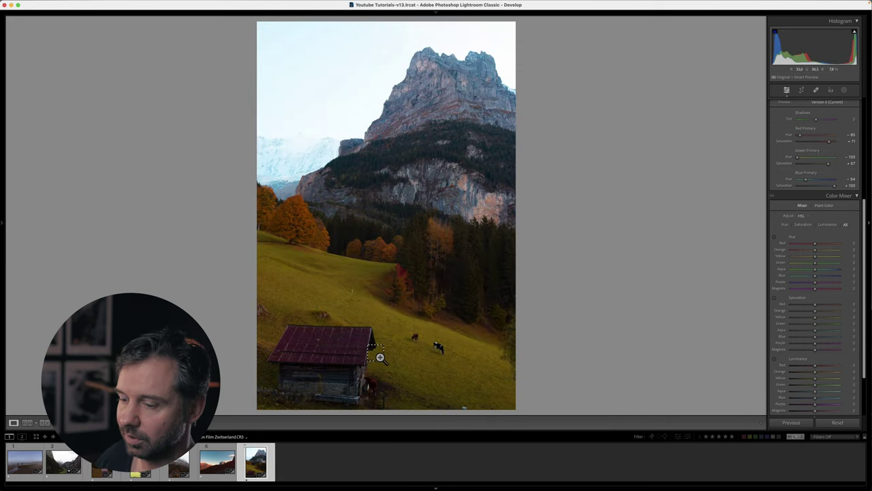
key("super+shift+c")
key("Return")
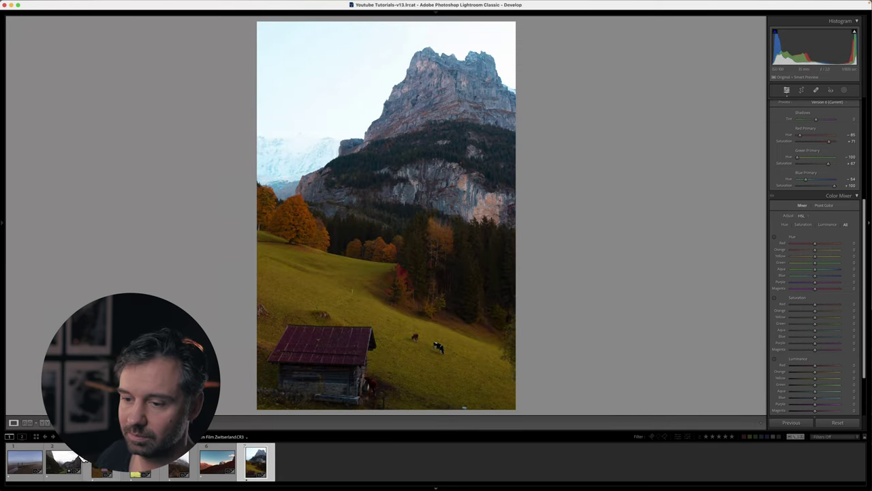
On the autumn valley photo, collapse Color Mixer and drop Vibrance to -39
left_click(62, 465)
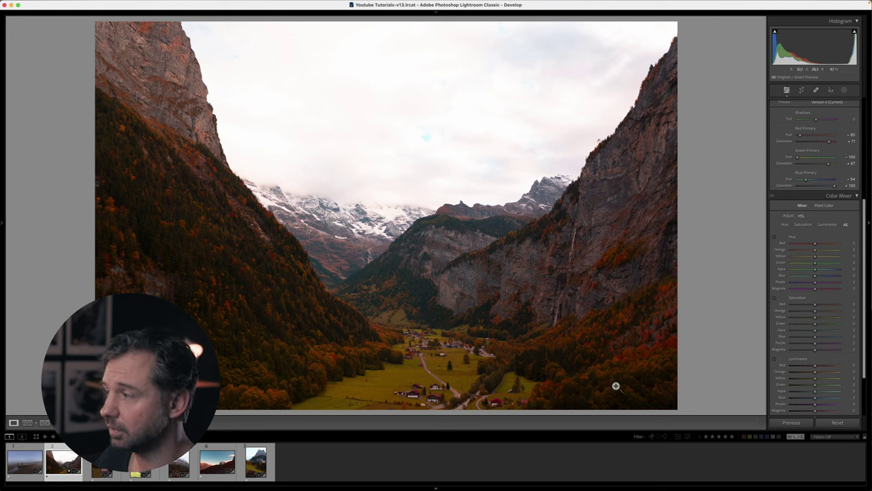
left_click(857, 197)
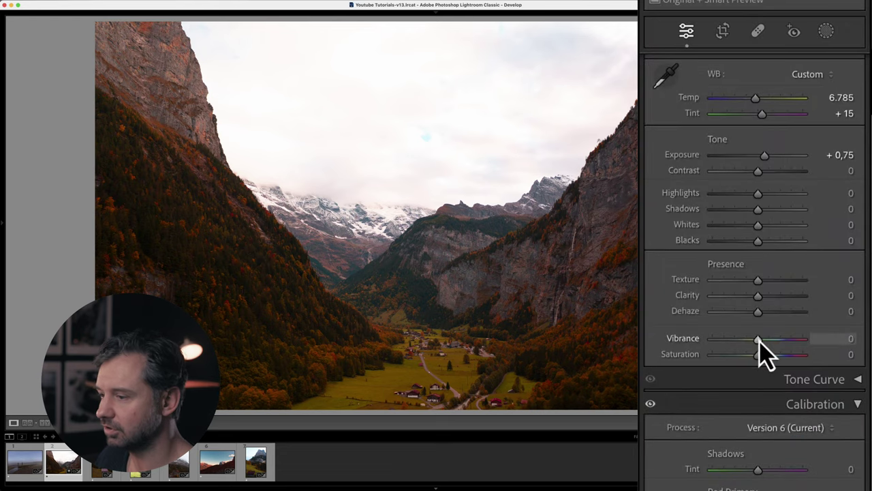
mouse_move(761, 343)
left_mouse_down()
mouse_move(722, 341)
mouse_move(743, 343)
mouse_move(753, 356)
left_mouse_up()
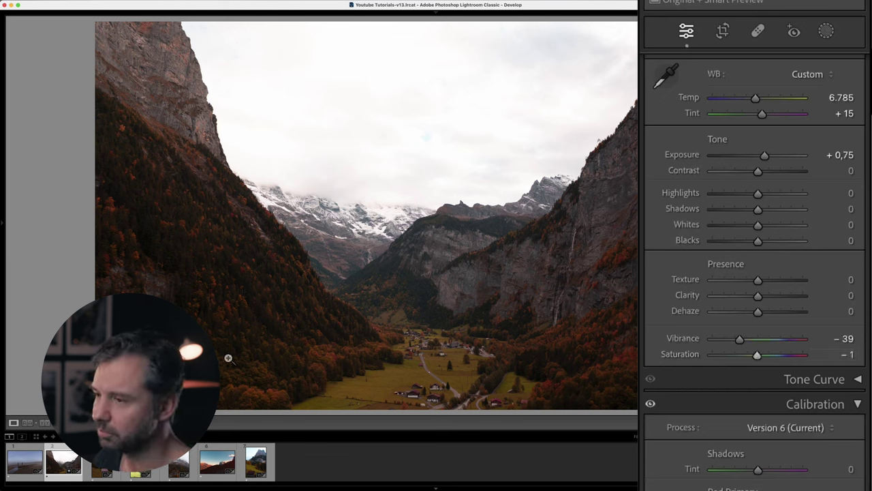
left_click(23, 464)
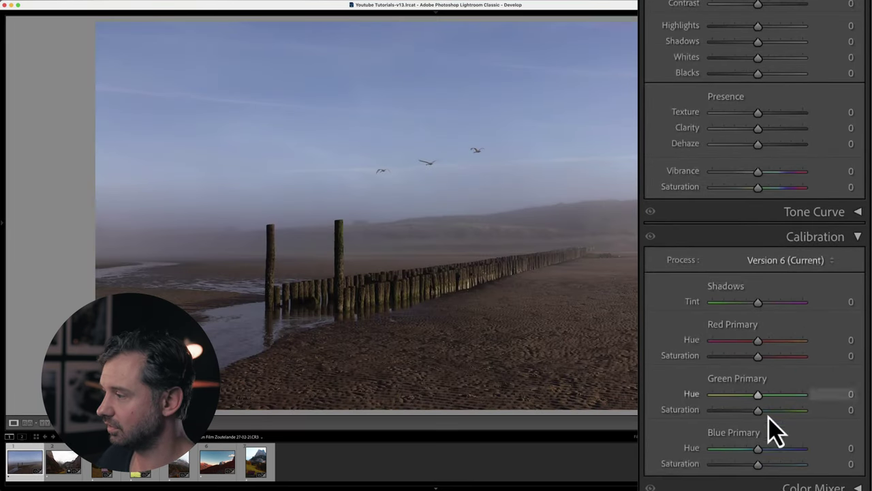
Drag the beach photo's primaries toward Red -84/+86, Green -91/+88, Blue -77/+100
left_click(845, 339)
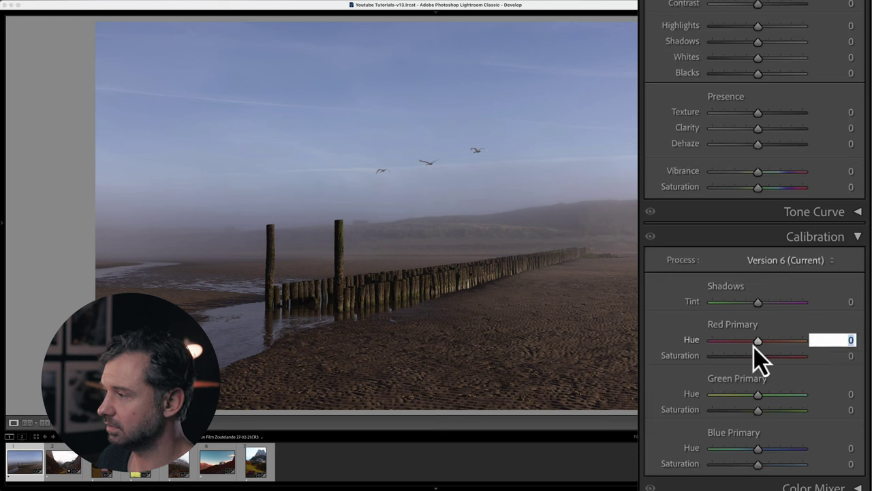
left_click_drag(756, 343, 801, 364)
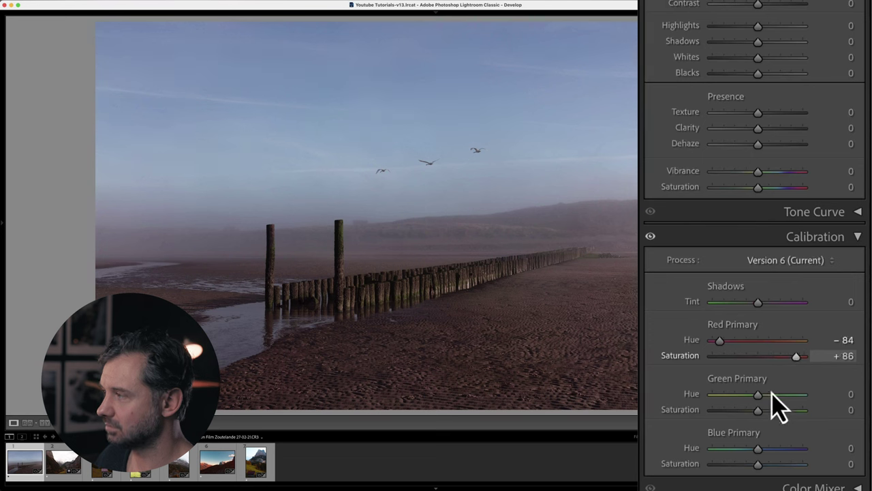
left_click_drag(758, 396, 798, 419)
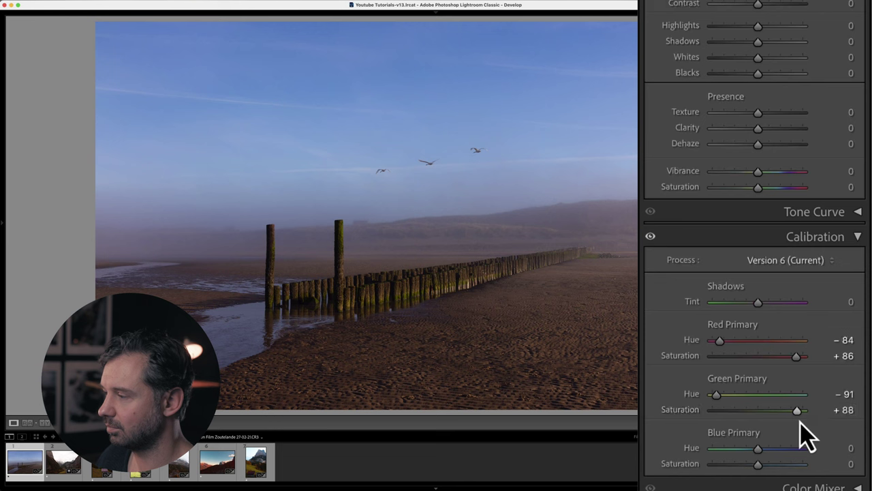
left_click_drag(754, 450, 798, 461)
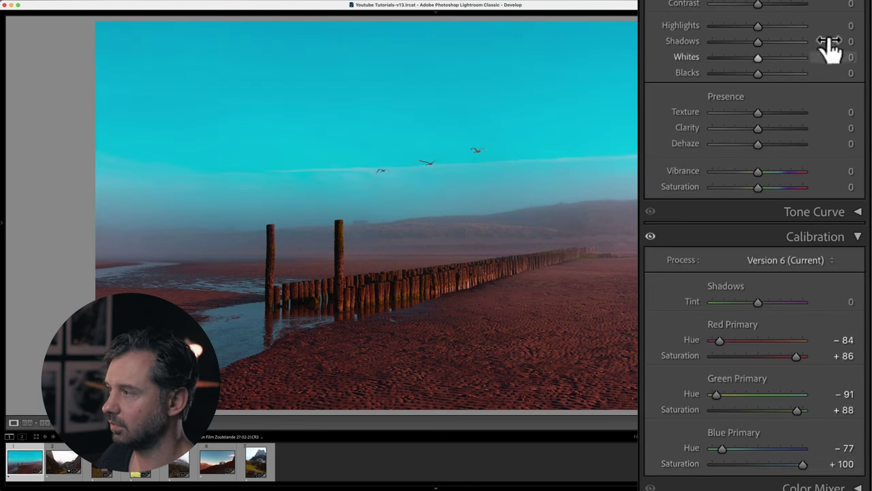
Warm the beach photo's Temp and set the Calibration Blue Primary Hue to -50
scroll(767, 120, "up", 5)
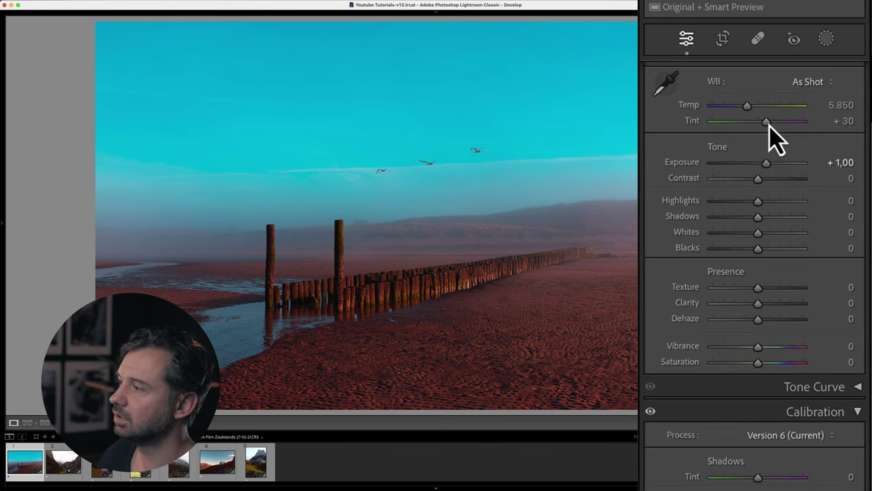
mouse_move(745, 105)
left_mouse_down()
mouse_move(768, 109)
mouse_move(741, 108)
left_mouse_up()
scroll(742, 205, "down", 5)
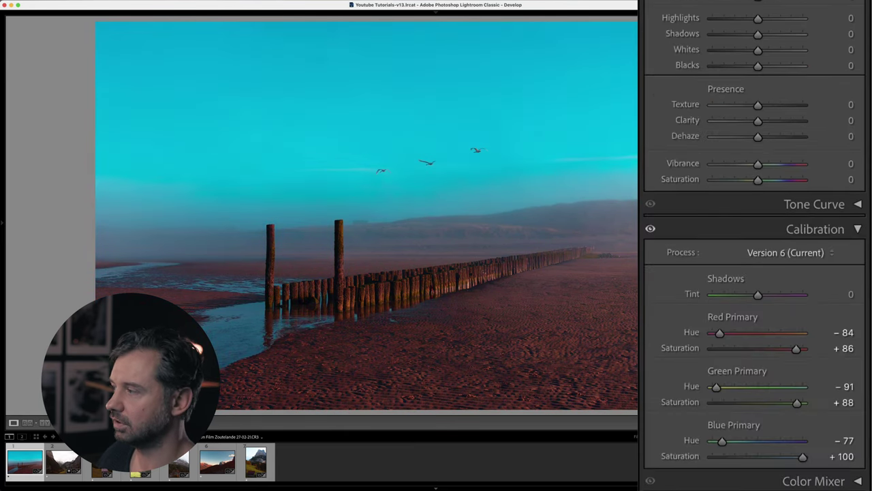
left_click_drag(724, 441, 741, 447)
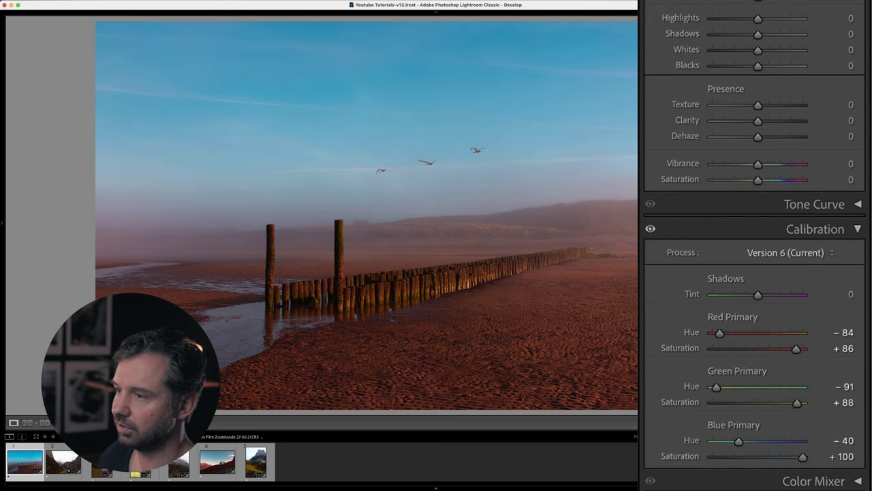
mouse_move(738, 442)
left_mouse_down()
mouse_move(757, 442)
mouse_move(668, 442)
mouse_move(754, 442)
mouse_move(721, 444)
mouse_move(746, 445)
mouse_move(732, 446)
left_mouse_up()
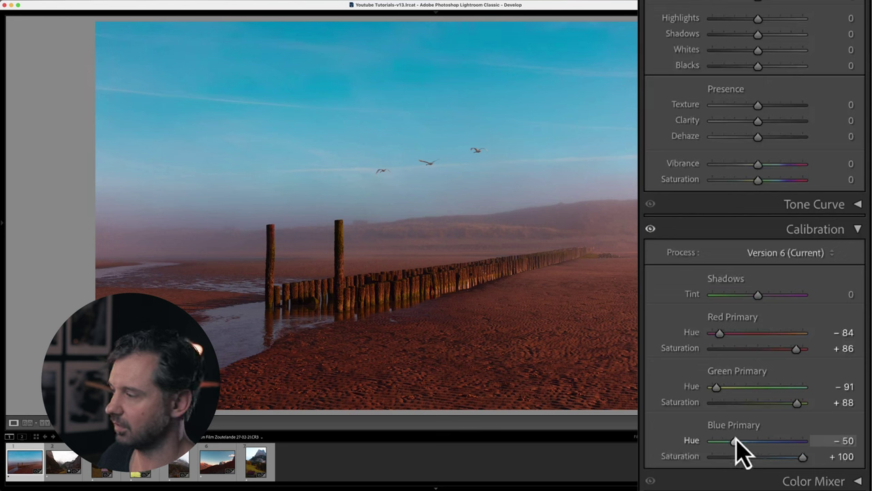
Set Green Primary Hue to -100 and Saturation to +56, shown in before/after view
left_click_drag(716, 387, 678, 393)
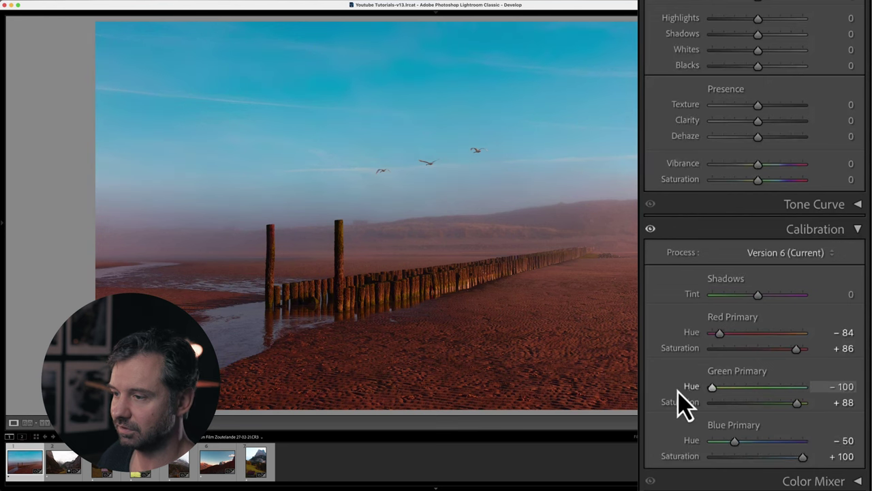
left_click_drag(795, 402, 784, 404)
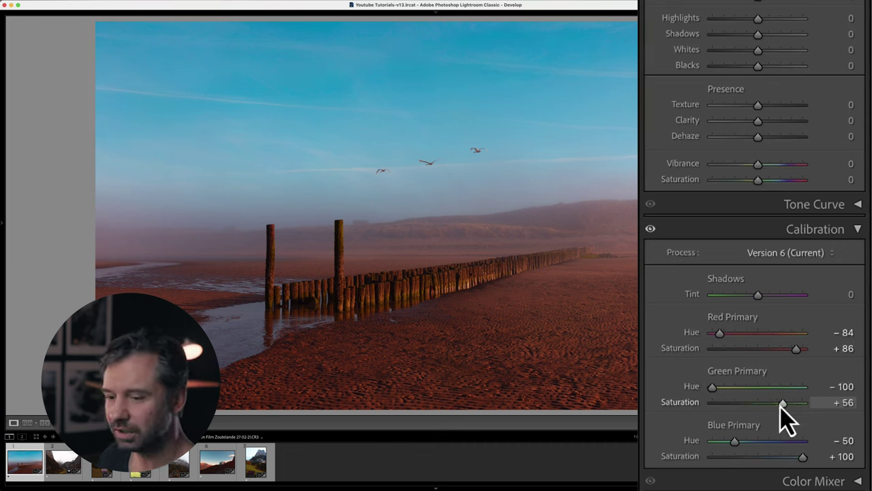
left_click(45, 426)
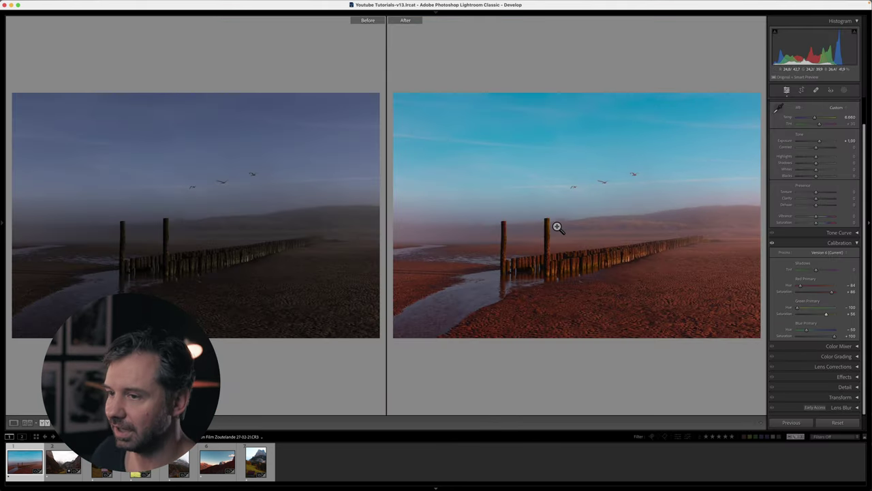